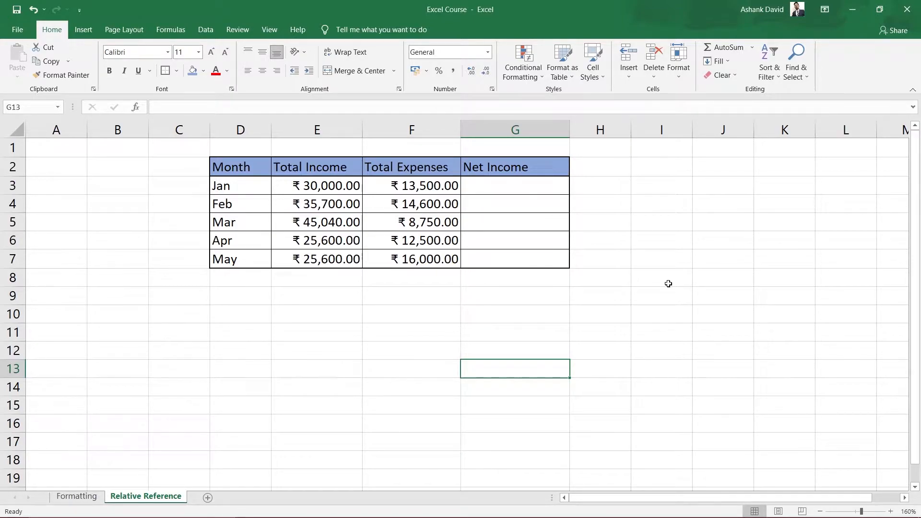
- Examine the Month, Total Income, Total Expenses and Net Income columns of the table for January to May
left_click(504, 184)
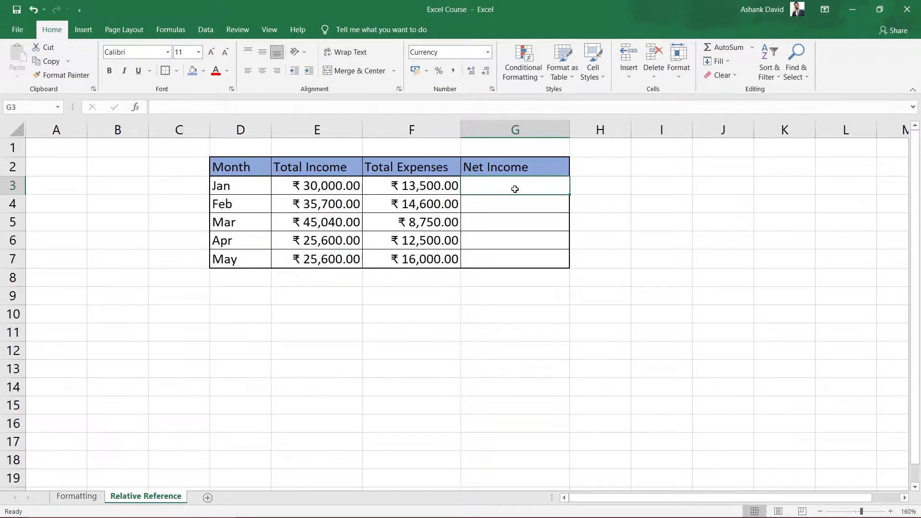
left_click_drag(503, 207, 506, 260)
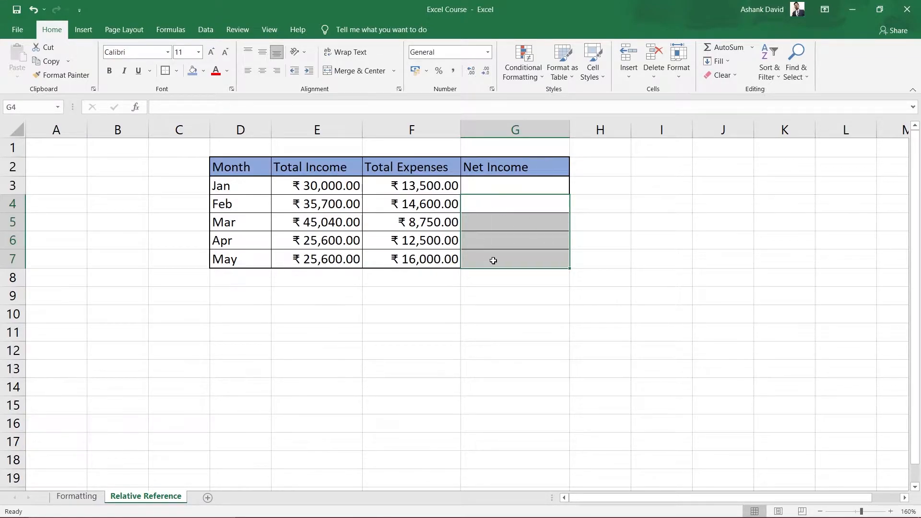
left_click(501, 189)
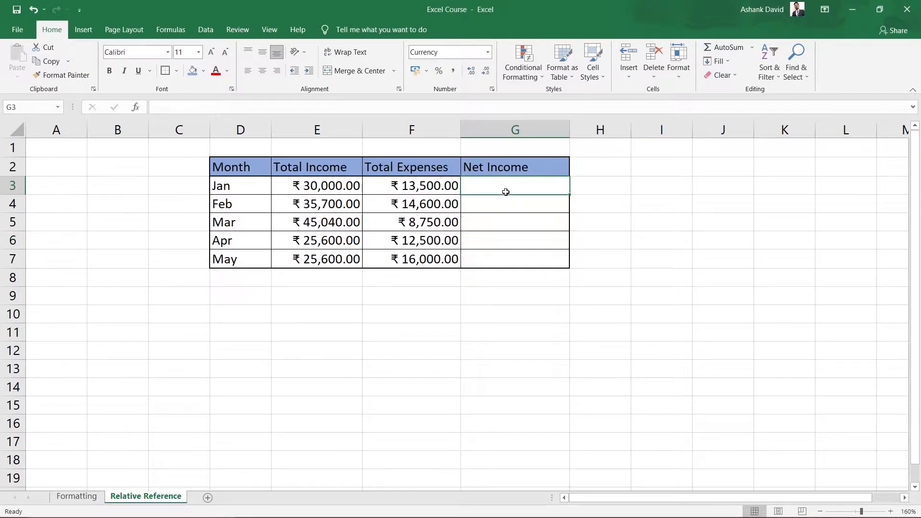
left_click_drag(484, 206, 504, 258)
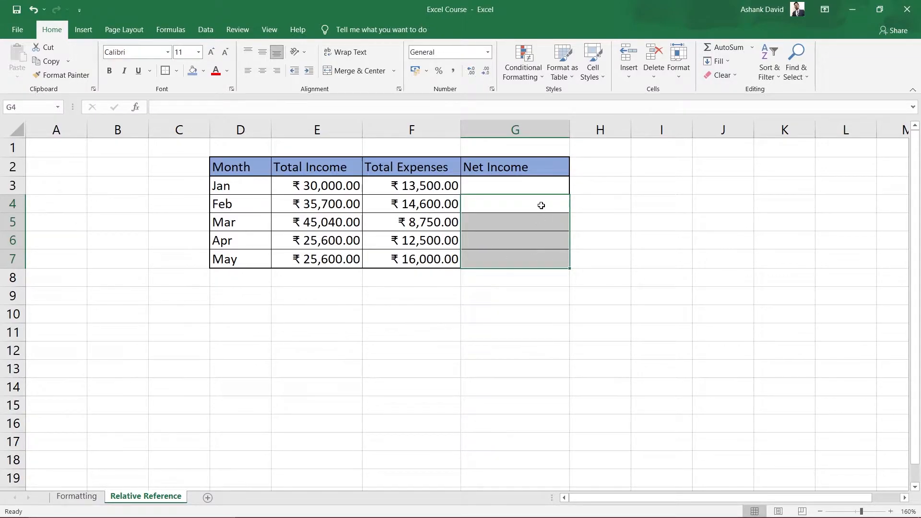
left_click(511, 188)
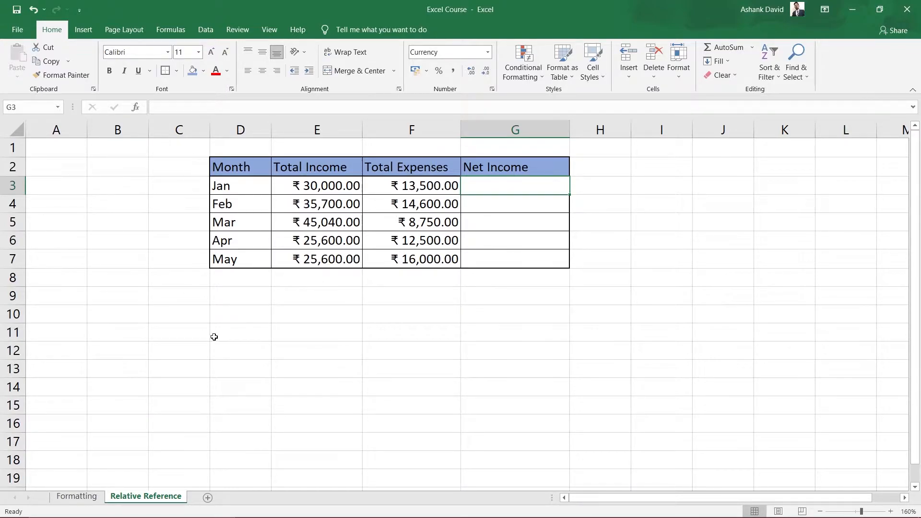
left_click_drag(214, 165, 231, 261)
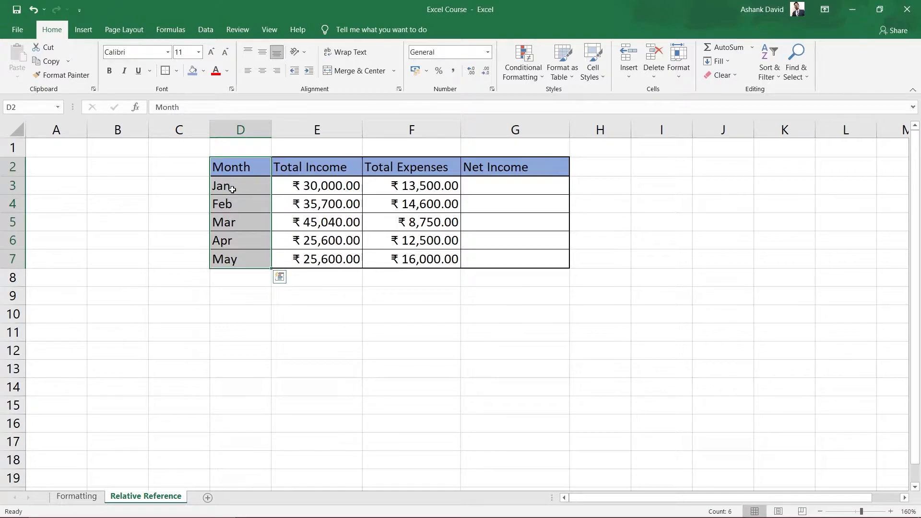
left_click(312, 171)
left_click_drag(319, 186, 314, 262)
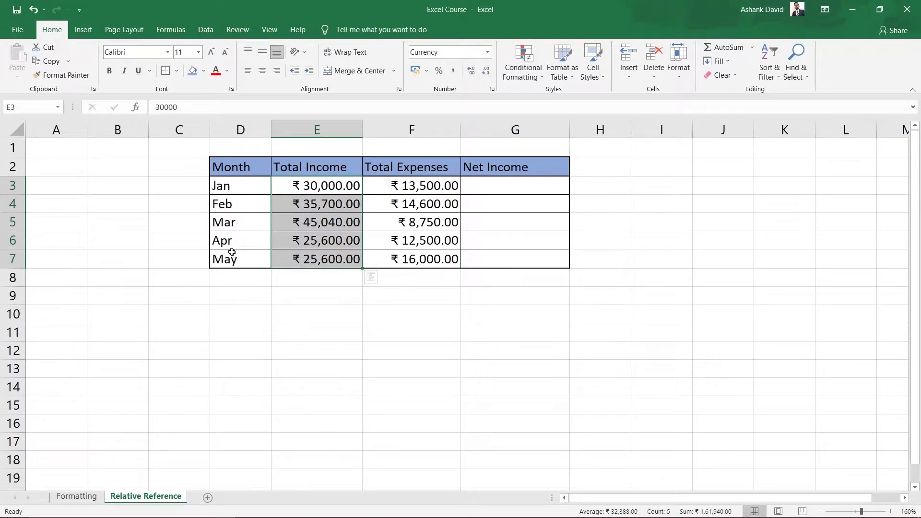
left_click(433, 169)
left_click_drag(427, 185, 428, 262)
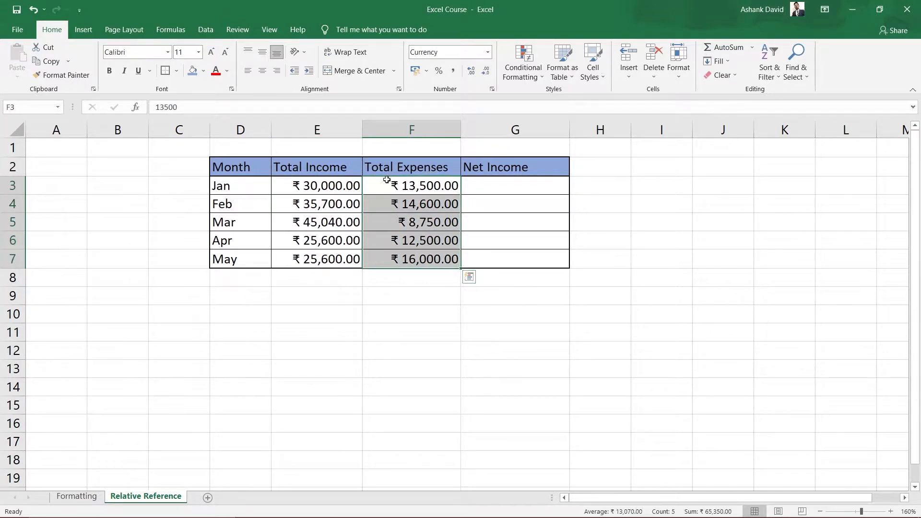
left_click_drag(233, 188, 238, 261)
left_click_drag(512, 187, 518, 259)
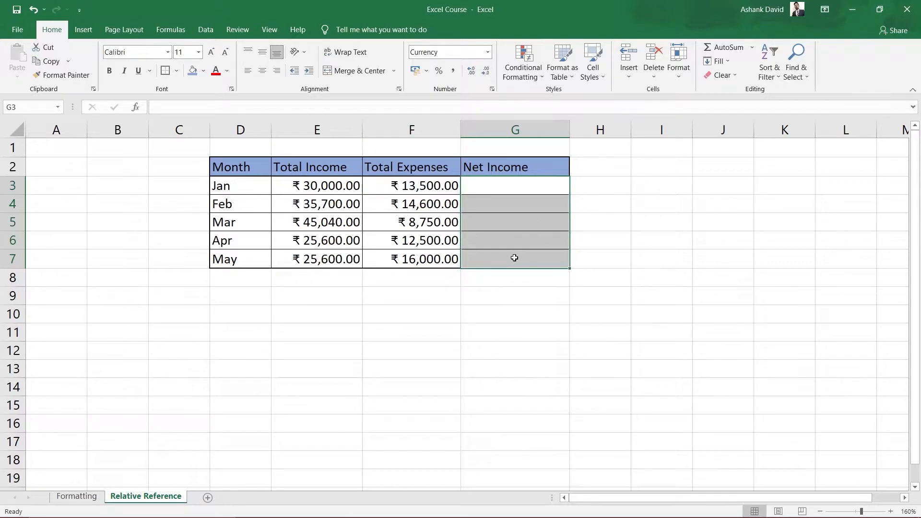
left_click(499, 190)
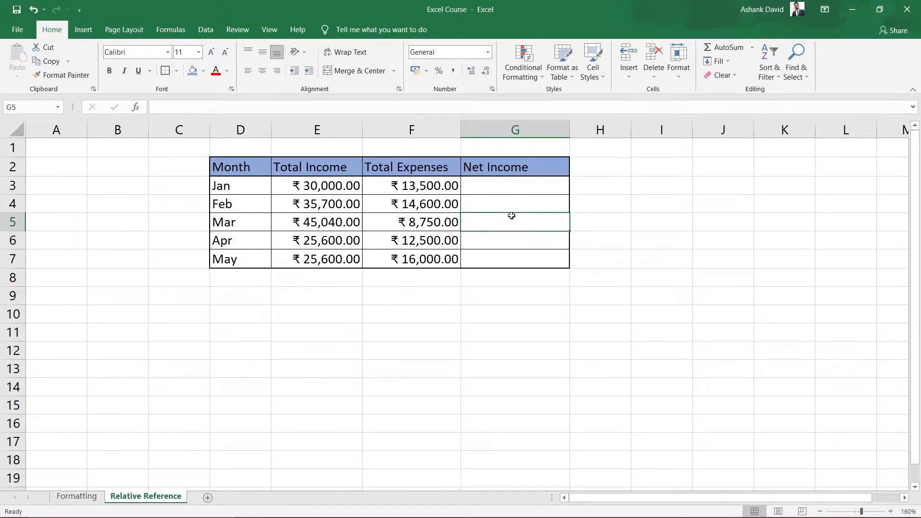
left_click_drag(498, 191, 509, 257)
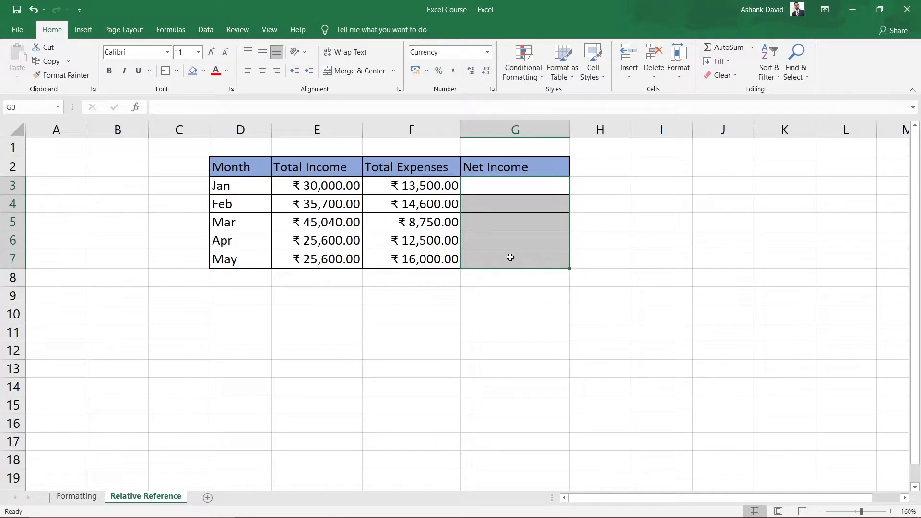
left_click(499, 195)
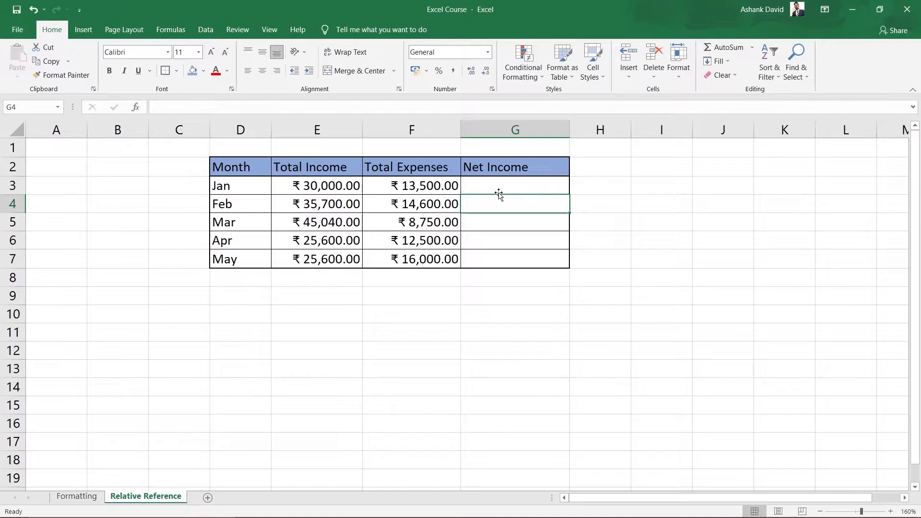
left_click(418, 190)
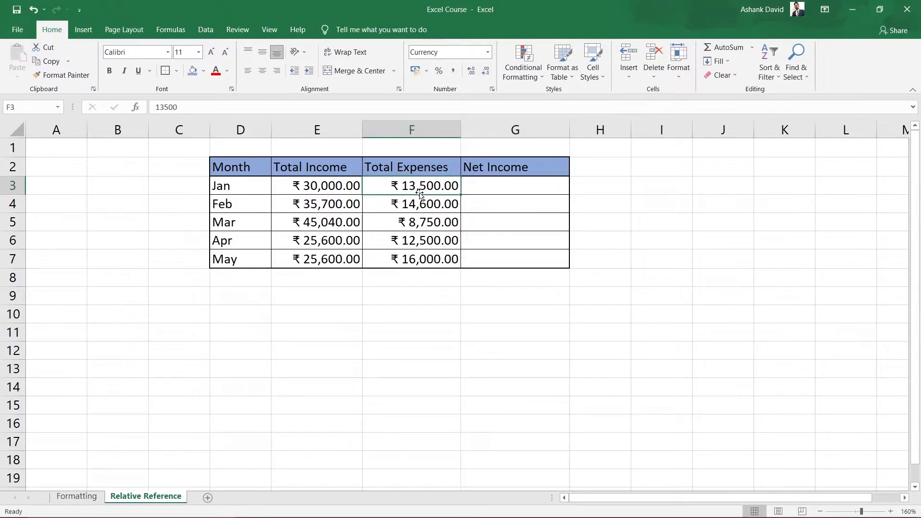
left_click(331, 188)
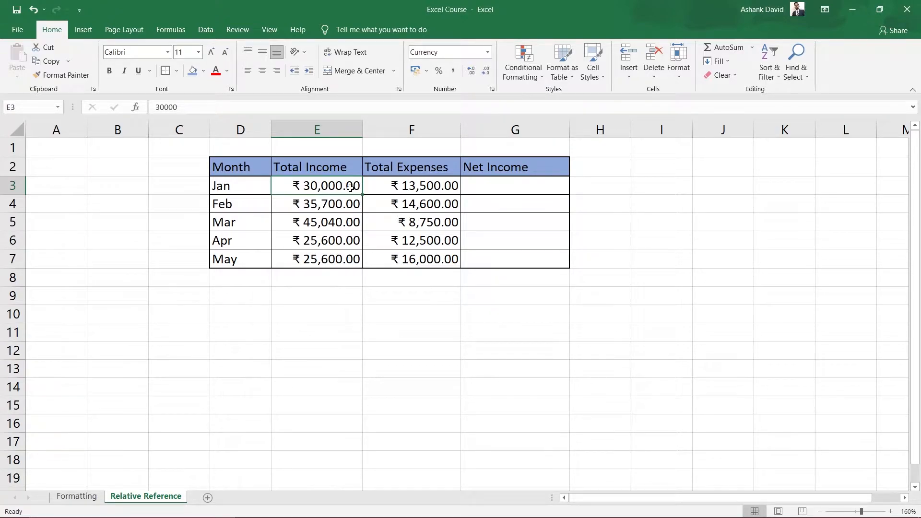
left_click(512, 189)
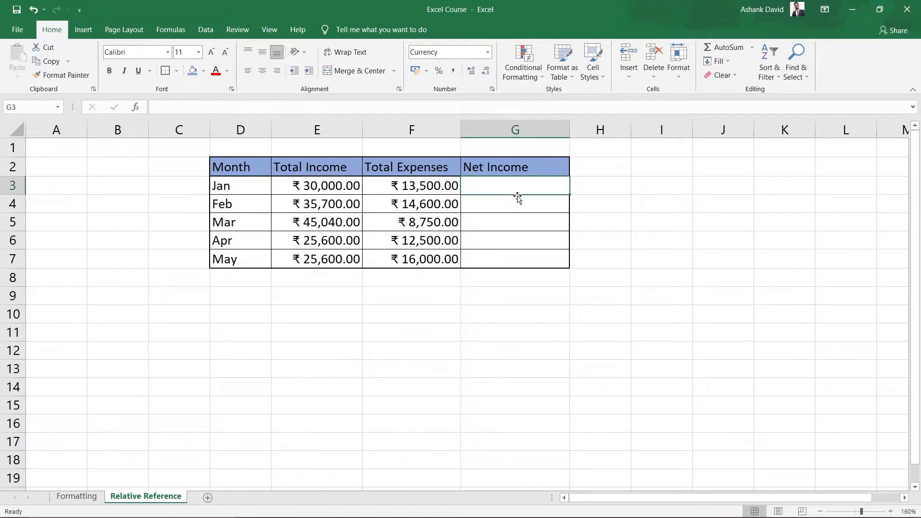
left_click(615, 202)
- Write the formula =e3-f3 in January's Net Income cell G3, subtracting total expenses from total income
left_click(515, 184)
type("=")
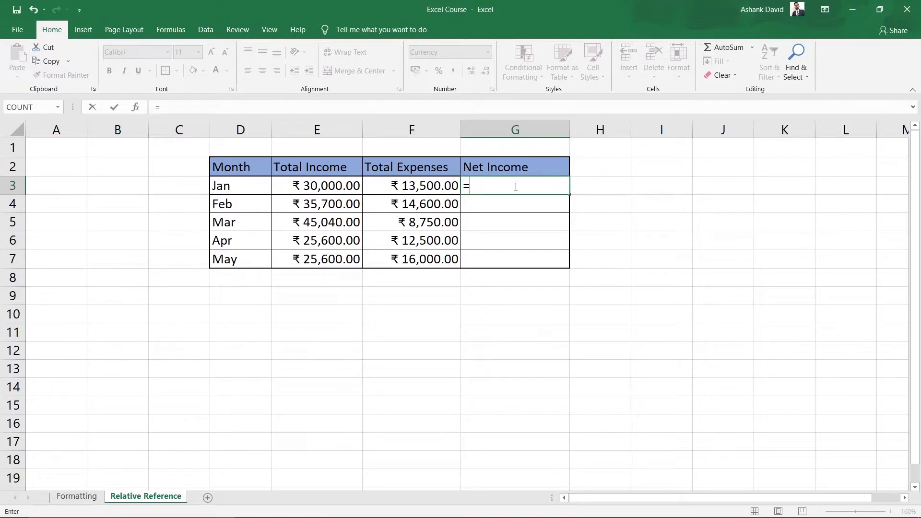
type("e3")
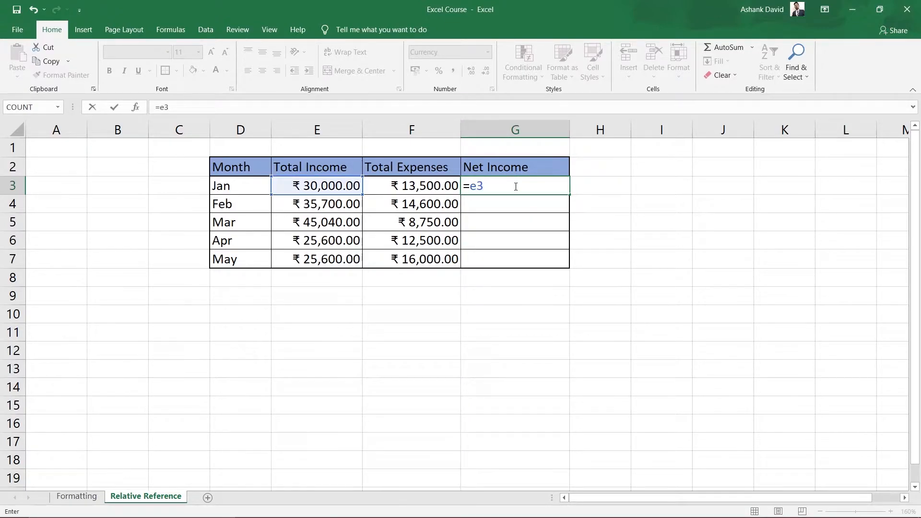
type("-f3")
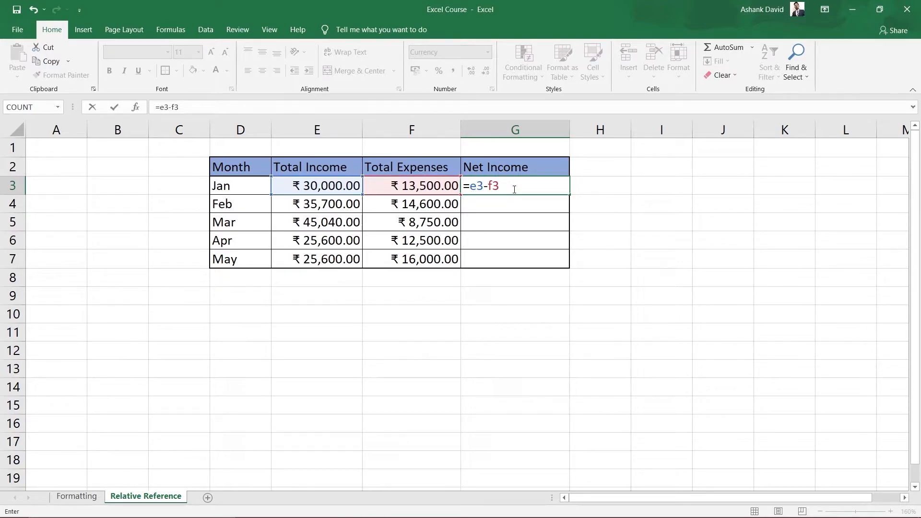
- Replace the typed references in G3 with references picked from January's income and expenses cells, and enter the formula =E3-F3
key("BackSpace")
key("BackSpace")
key("BackSpace")
key("BackSpace")
key("BackSpace")
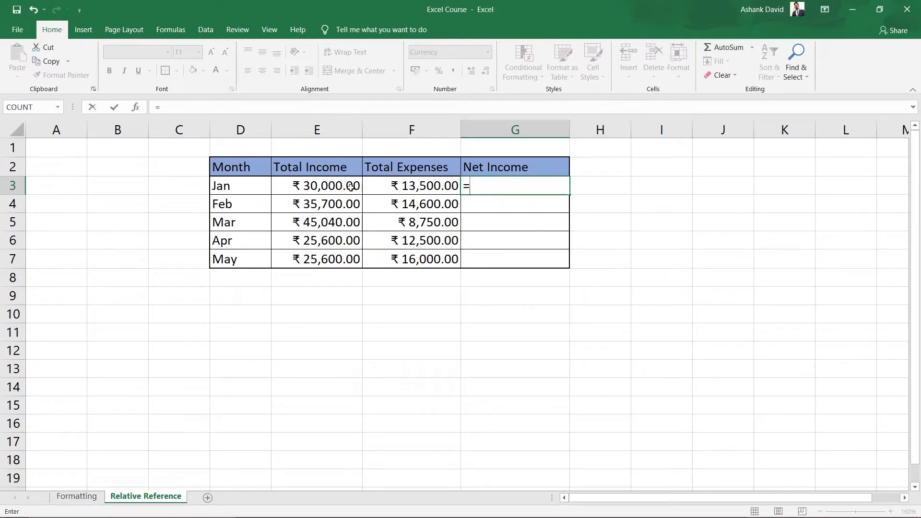
left_click(321, 186)
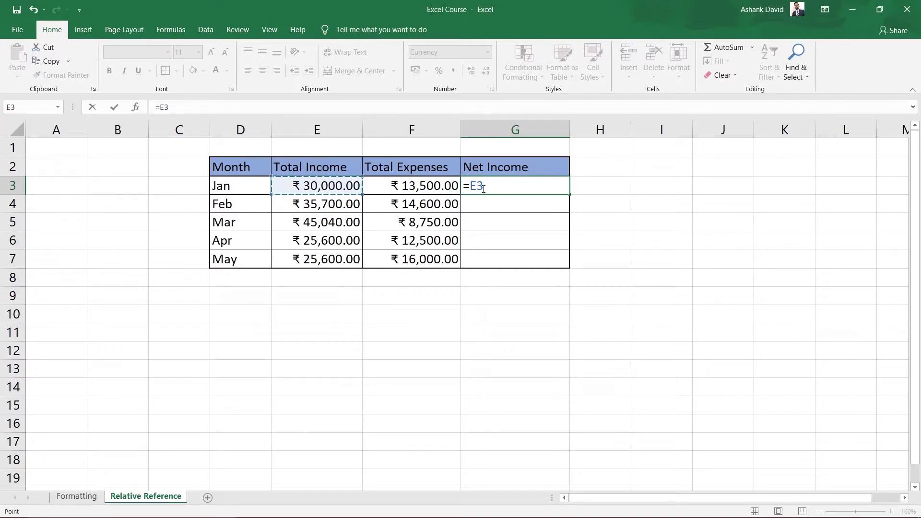
type("-")
left_click(420, 187)
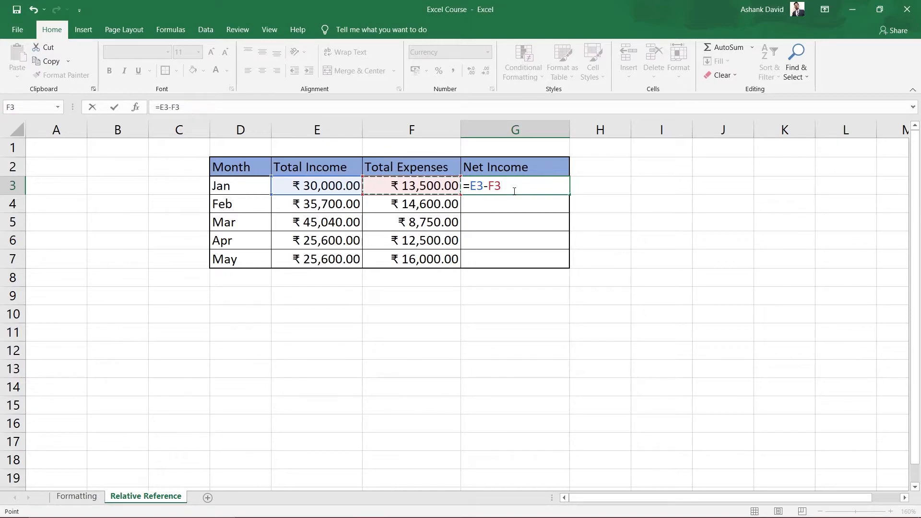
key("Return")
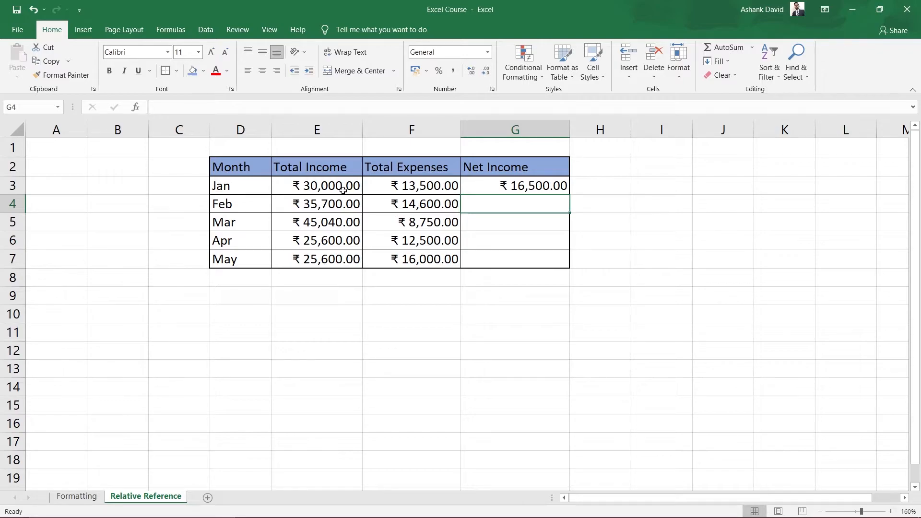
- Review the formula and its cell references in G3 and the Net Income cells for February to May
left_click(523, 189)
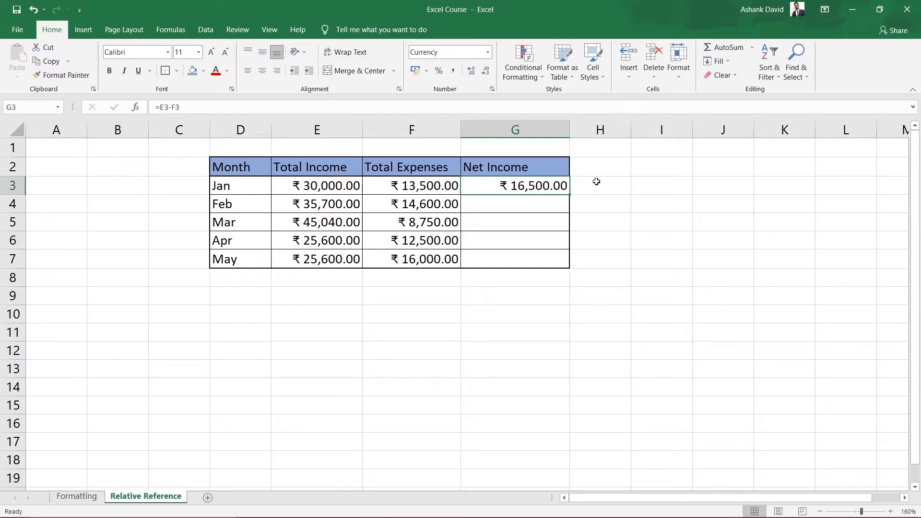
double_click(527, 187)
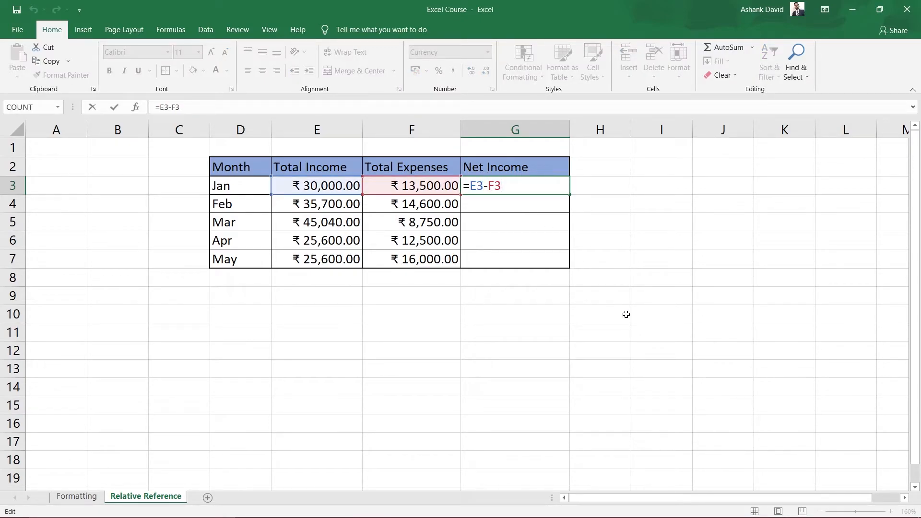
left_click(689, 225)
left_click(523, 187)
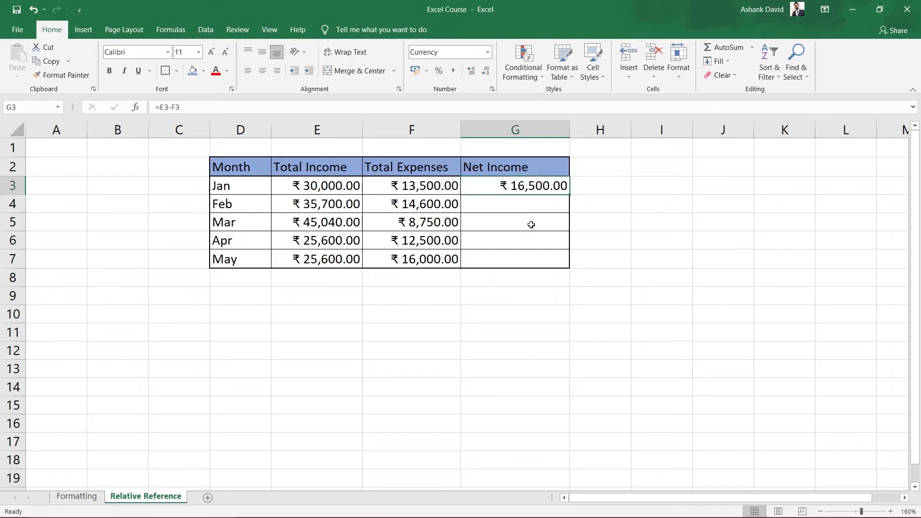
left_click_drag(524, 206, 524, 263)
left_click_drag(217, 208, 233, 263)
left_click_drag(514, 187, 513, 207)
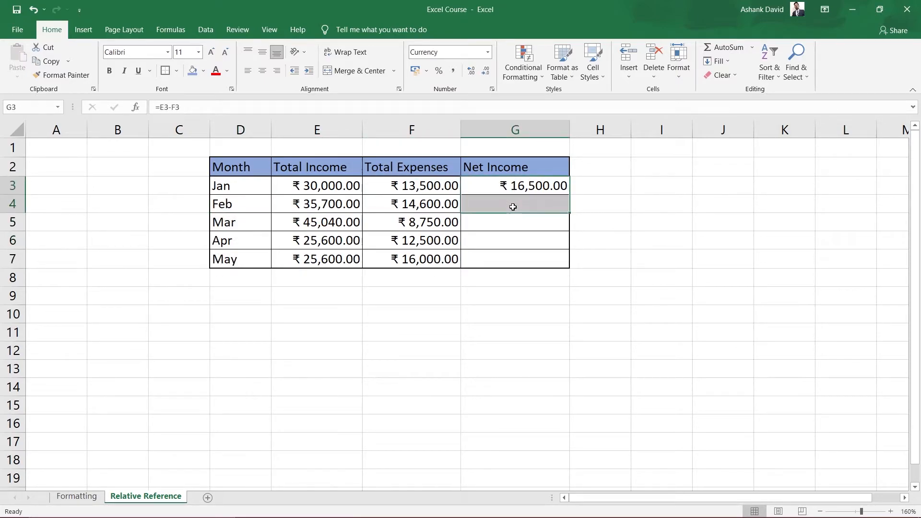
left_click(512, 207)
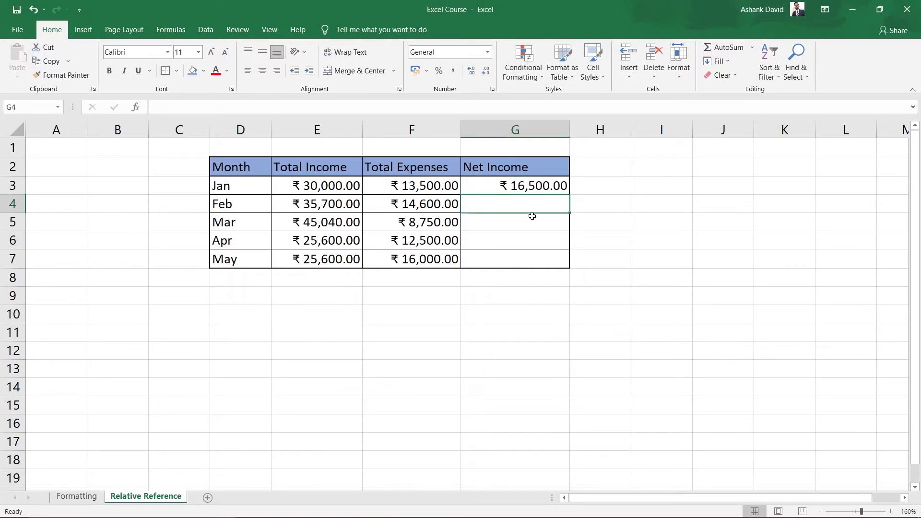
left_click(522, 187)
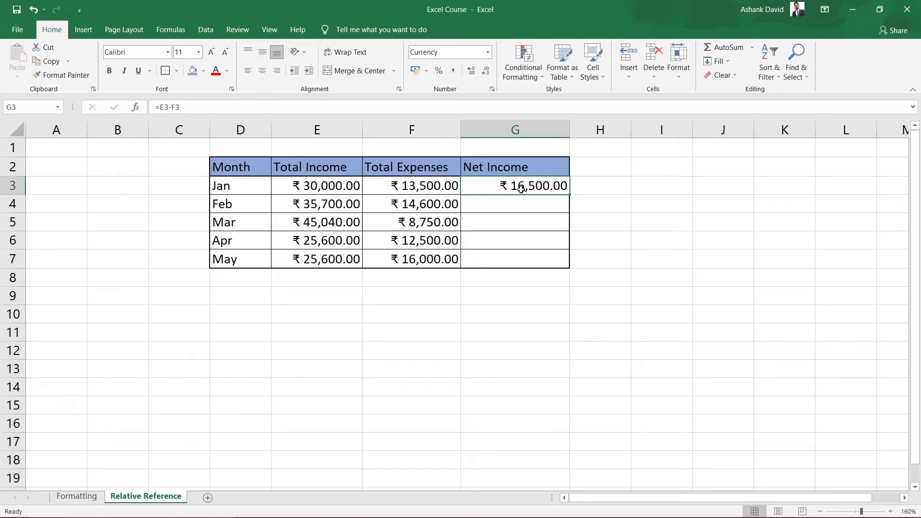
double_click(537, 189)
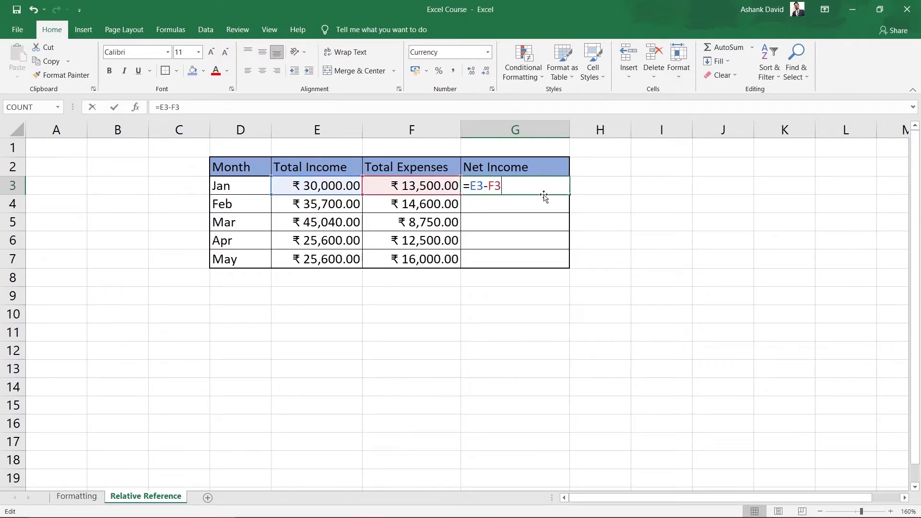
left_click(657, 246)
- Fill the January Net Income formula from G3 down through G7 for February to May
left_click(530, 190)
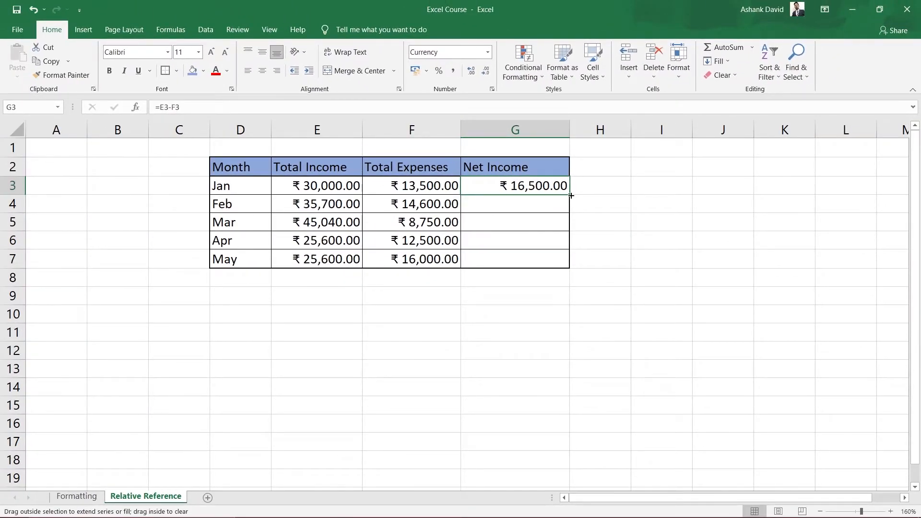
left_click_drag(571, 198, 559, 260)
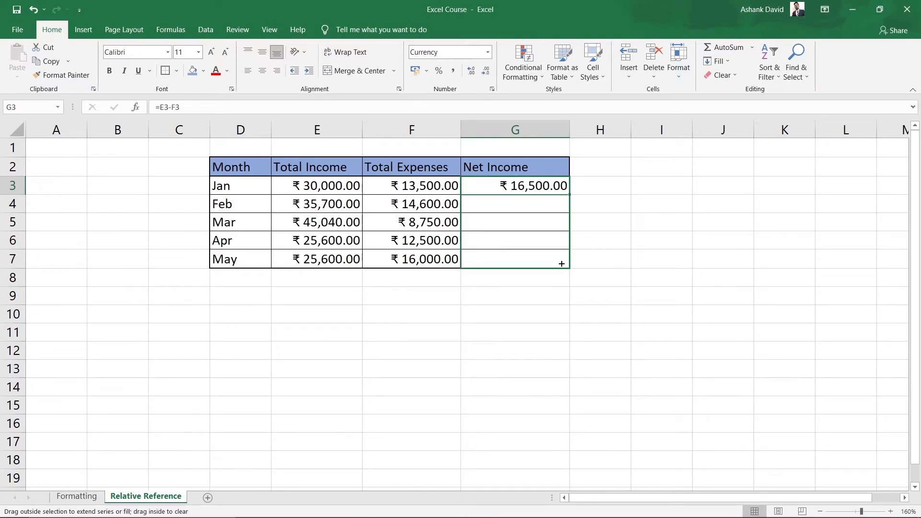
left_click_drag(561, 263, 561, 263)
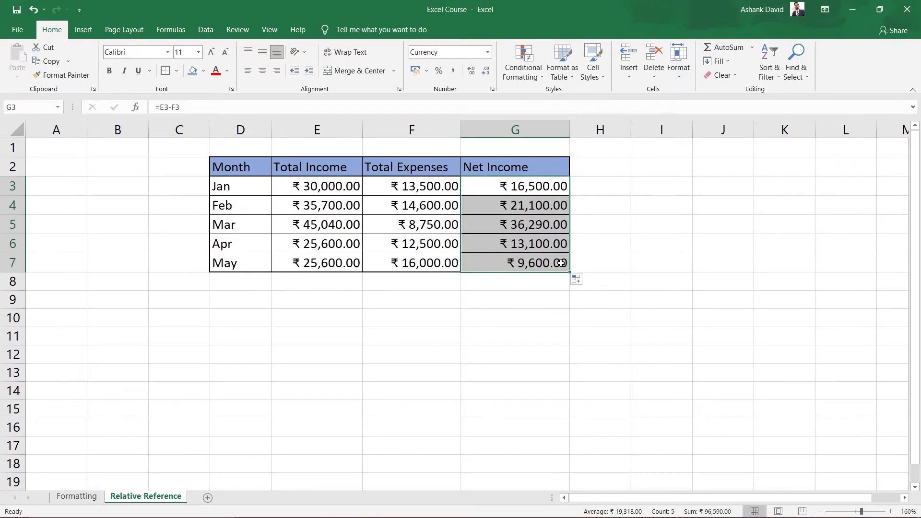
- Compare the filled Net Income cells for February to May with their months, incomes and expenses
left_click(664, 266)
left_click_drag(518, 204, 517, 262)
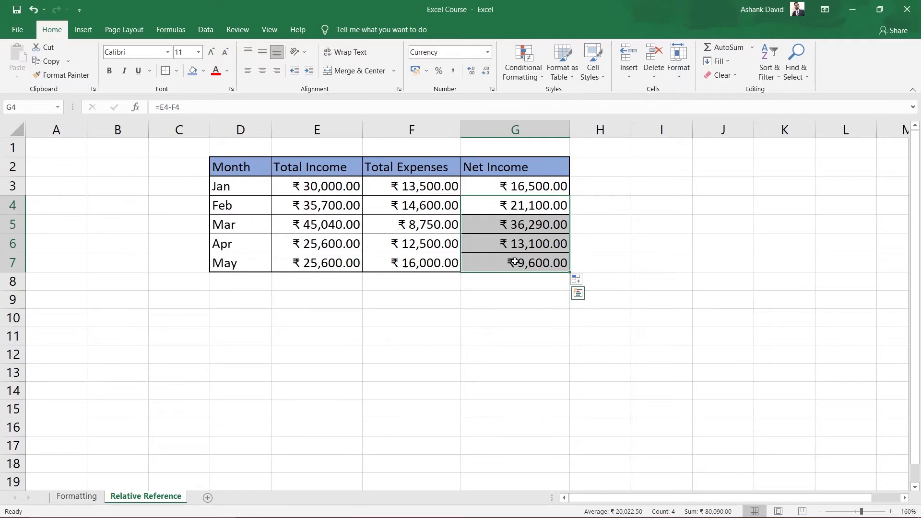
left_click(299, 212)
left_click_drag(300, 211, 417, 263)
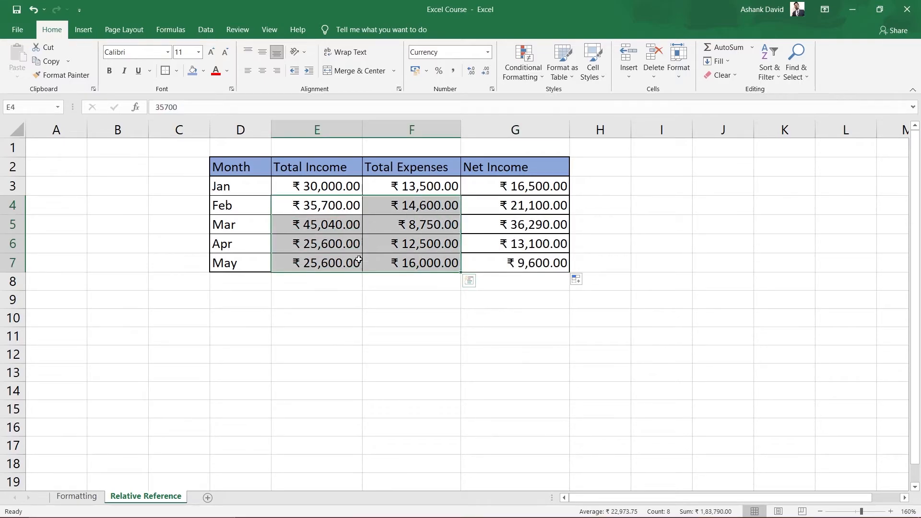
left_click(618, 254)
left_click_drag(251, 205, 242, 263)
left_click(635, 235)
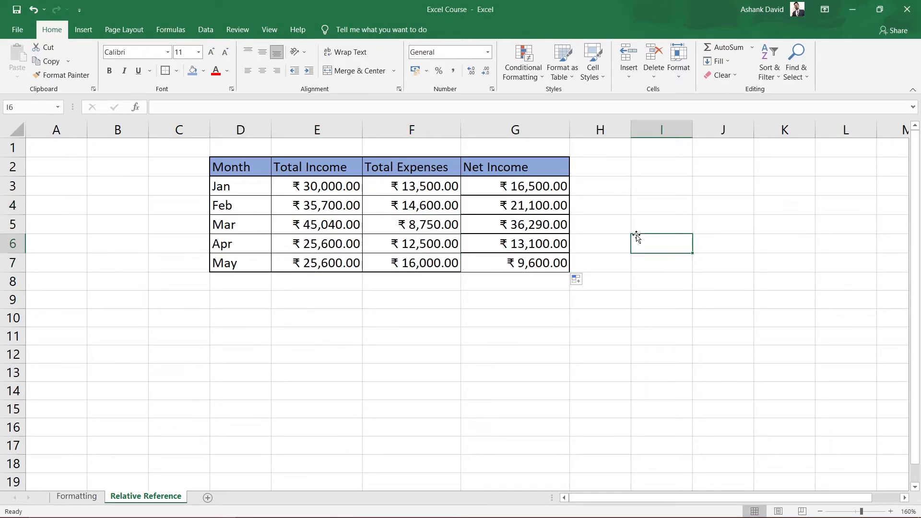
- Examine the Net Income formulas in G3 through G7 and the income and expenses cells each month's formula references
left_click_drag(509, 186, 511, 266)
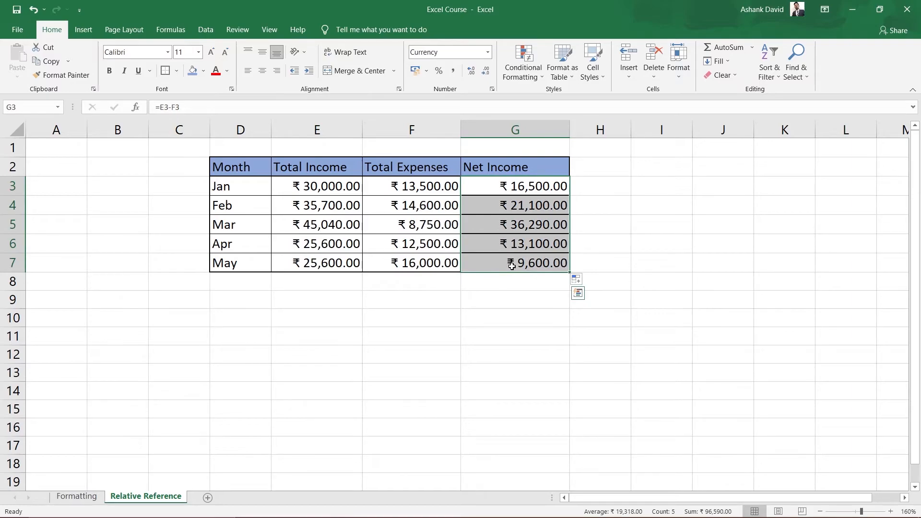
left_click(511, 264)
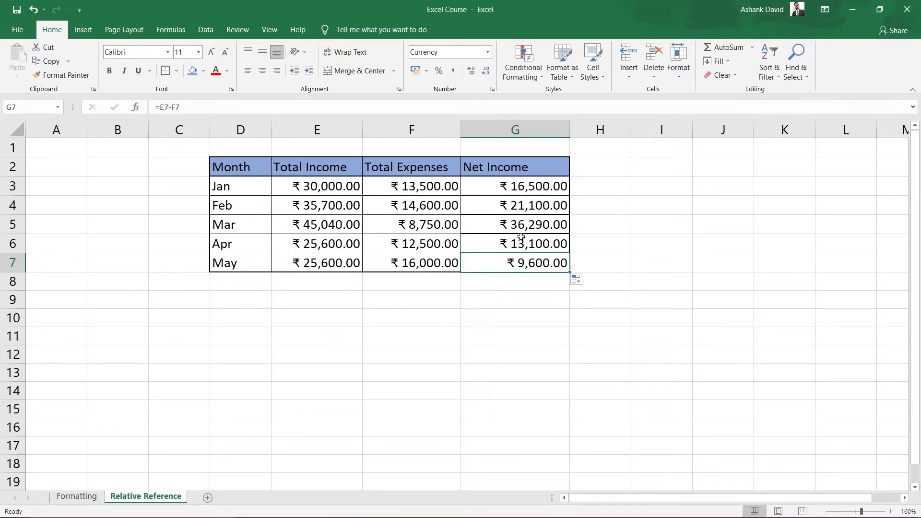
left_click_drag(511, 206, 524, 262)
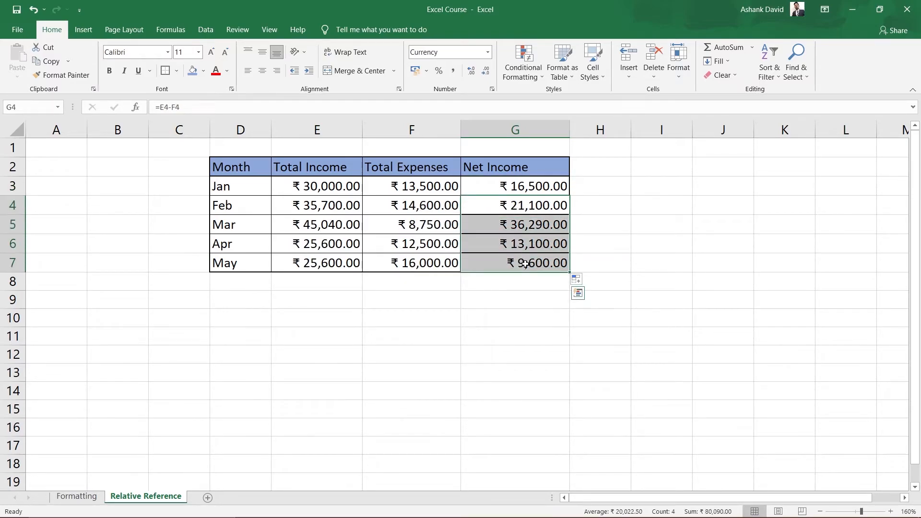
left_click(512, 186)
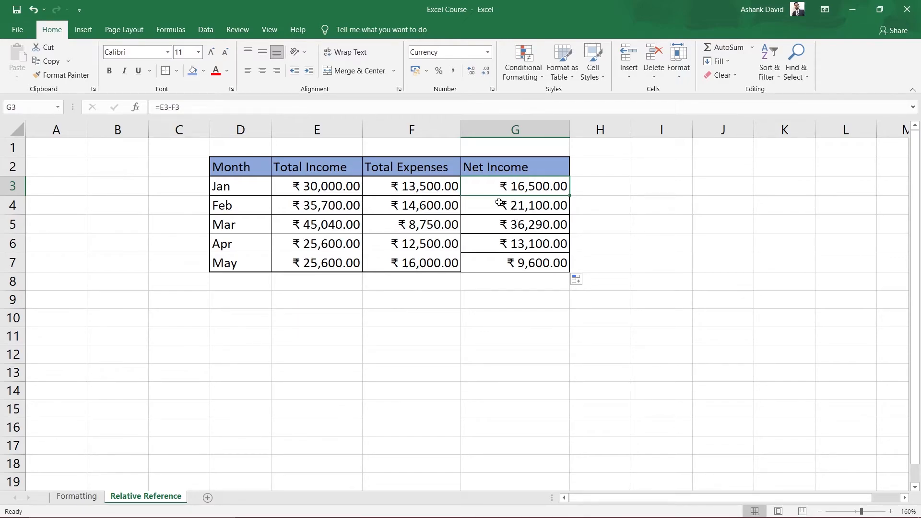
double_click(531, 187)
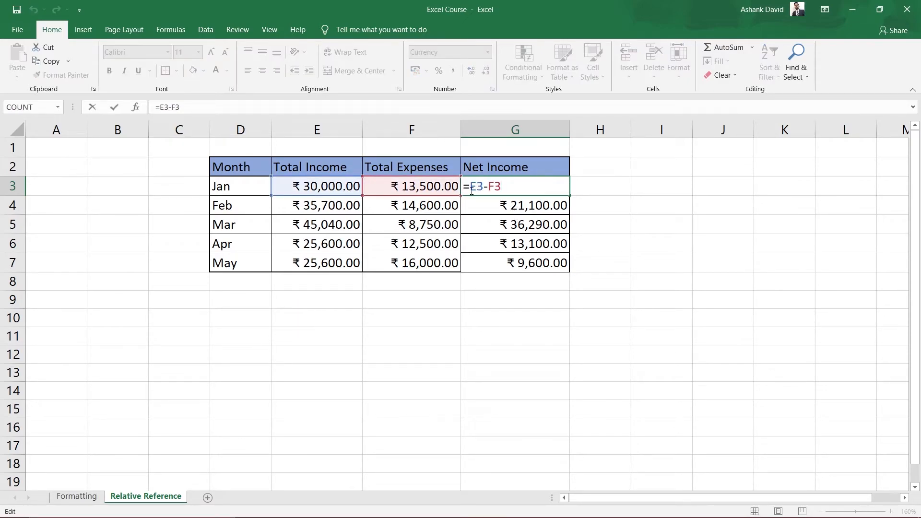
double_click(511, 210)
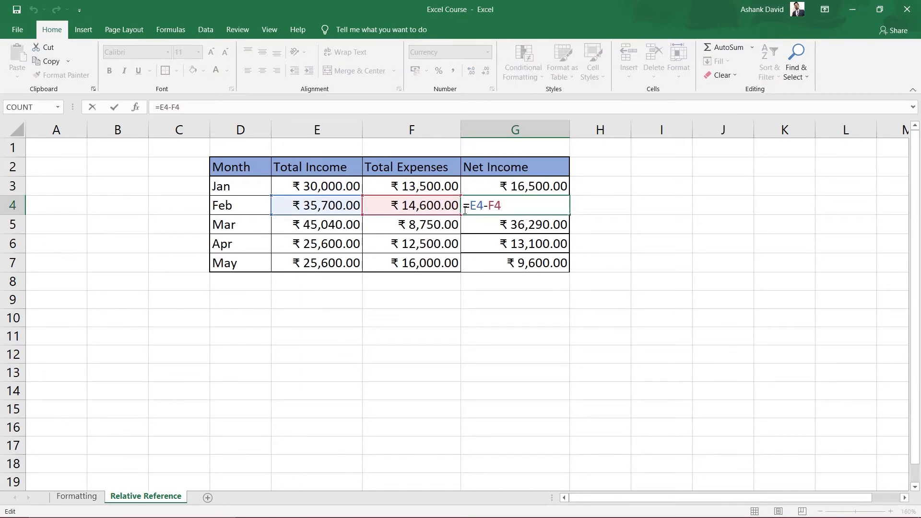
double_click(507, 224)
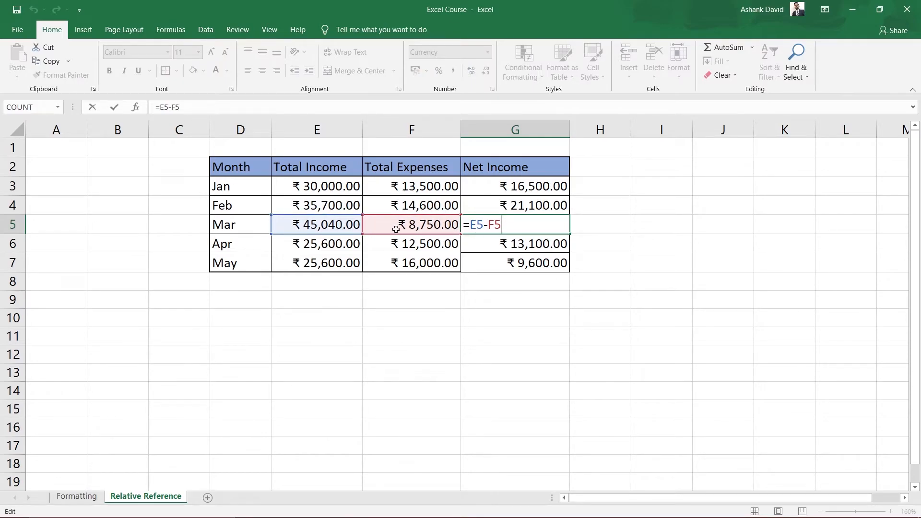
double_click(530, 237)
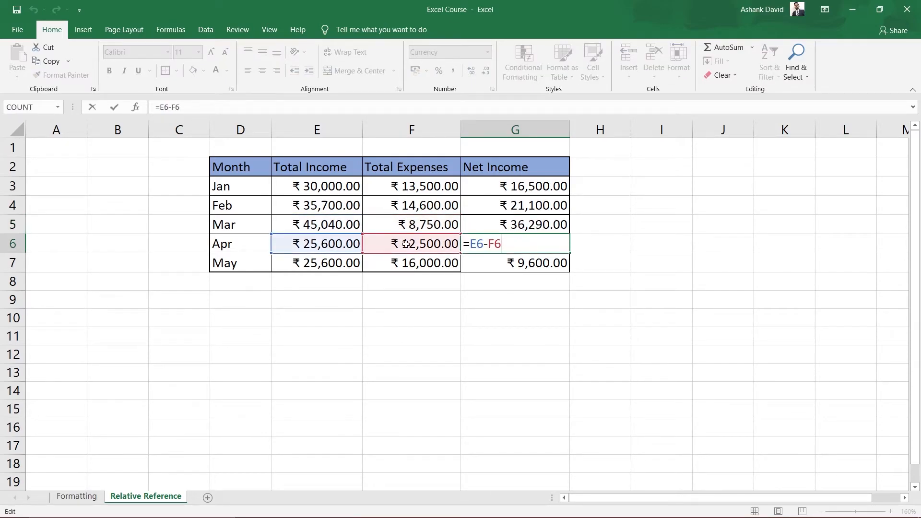
left_click(517, 269)
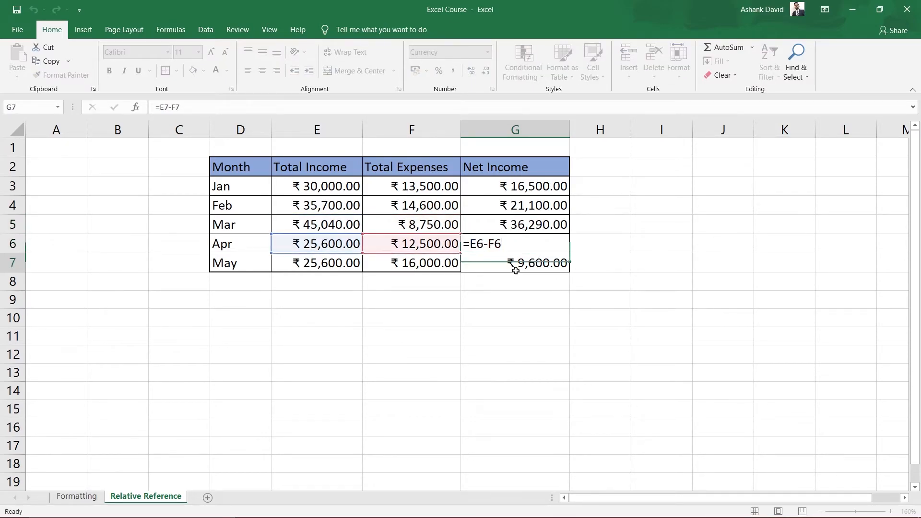
double_click(554, 269)
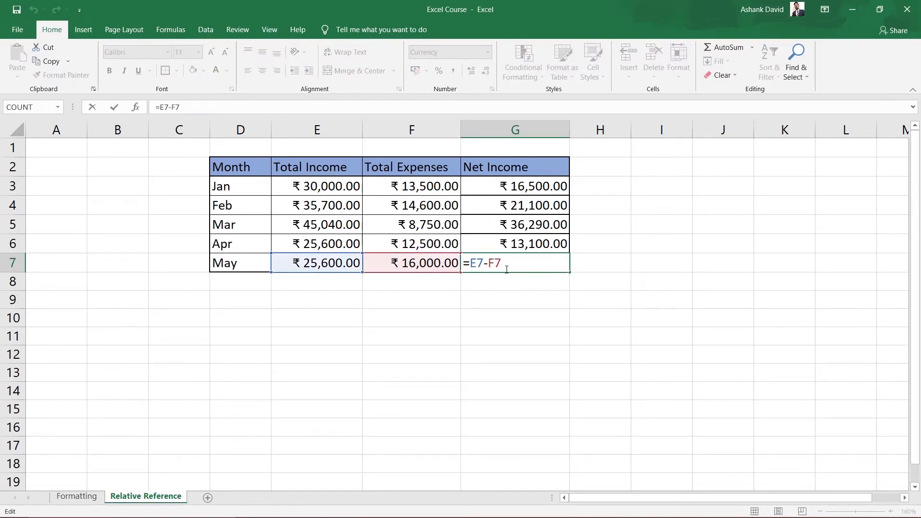
left_click(525, 293)
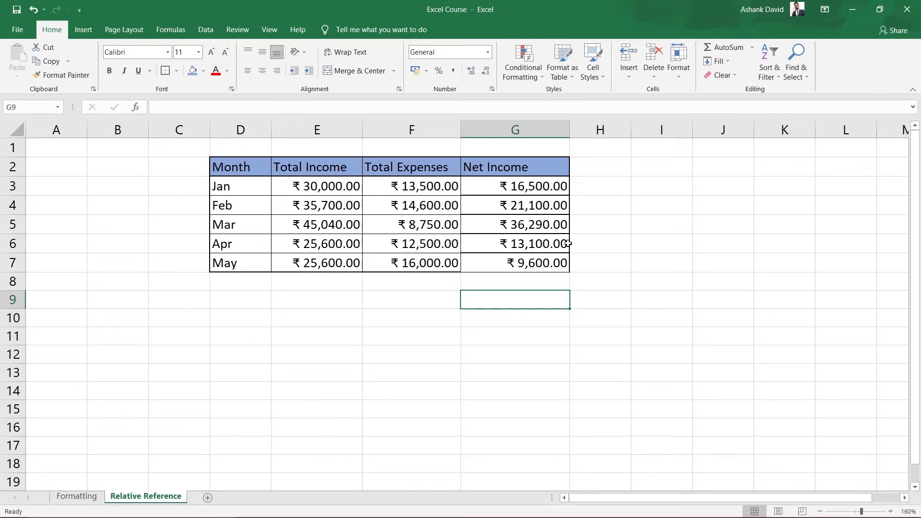
- Clear the Net Income formulas for February to May in G4:G7, and also January's formula in G3
left_click_drag(509, 205, 533, 261)
key("Delete")
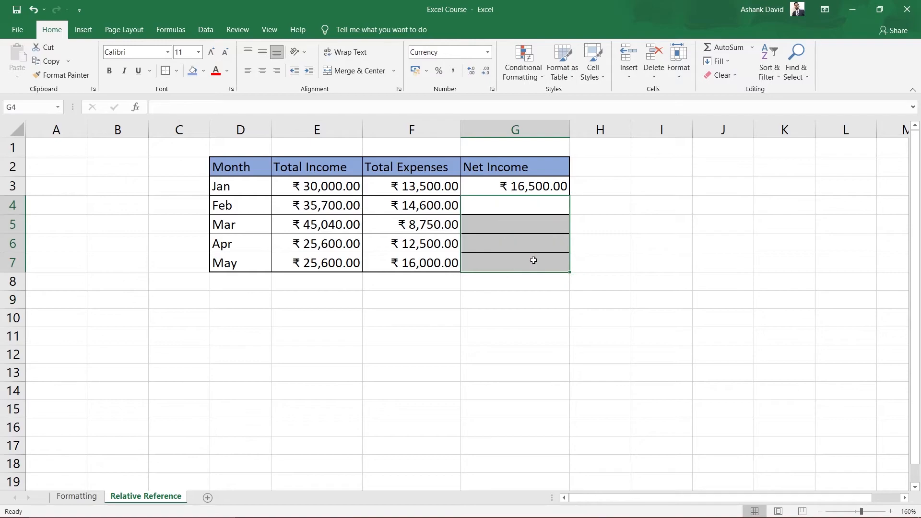
left_click(613, 277)
left_click(525, 189)
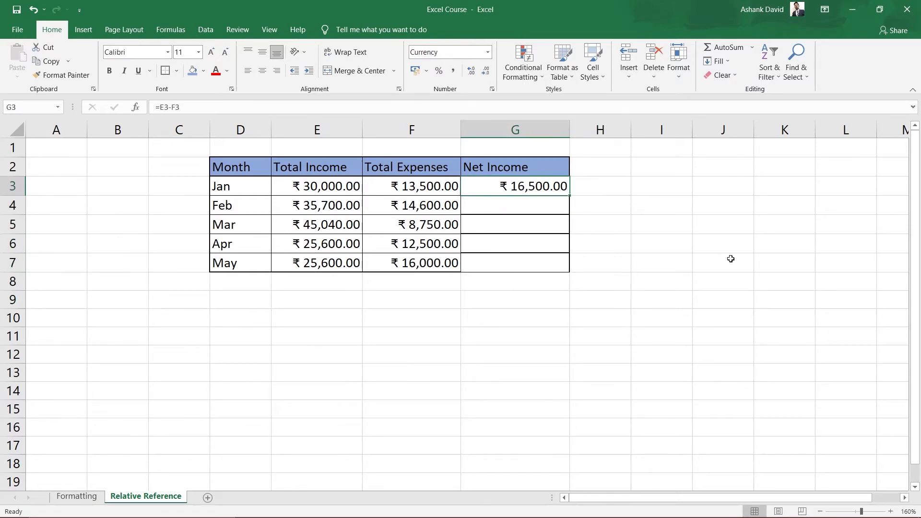
key("Delete")
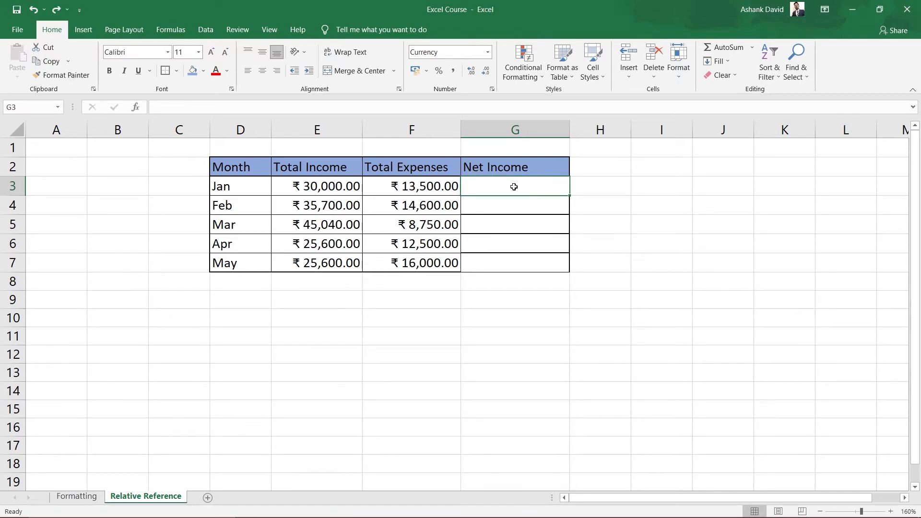
- Enter =E3-F3 into all Net Income cells G3:G7 at once, picking the references from January's income and expenses cells
left_click_drag(513, 187, 531, 271)
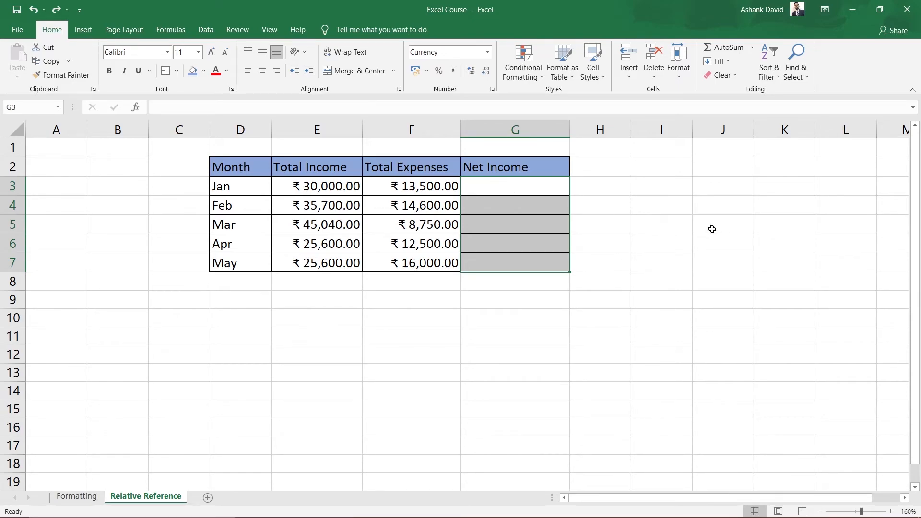
type("=")
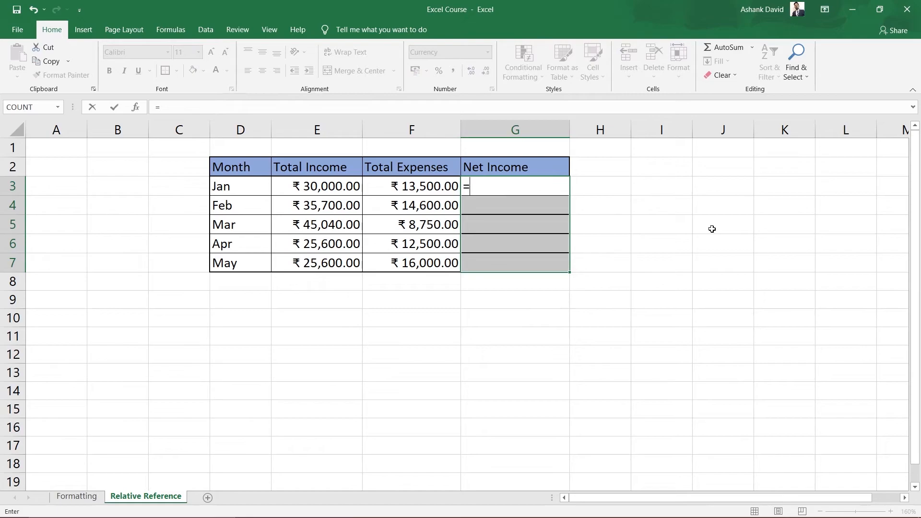
left_click(312, 192)
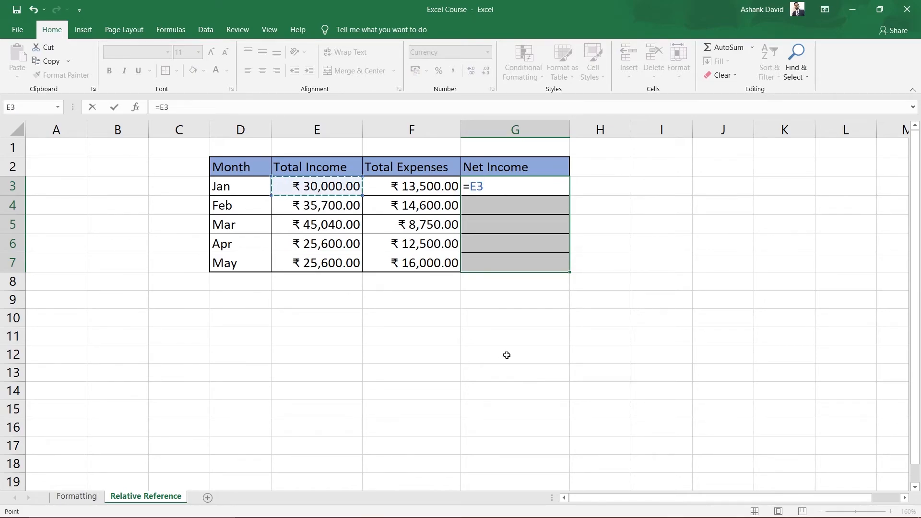
type("-")
left_click(434, 188)
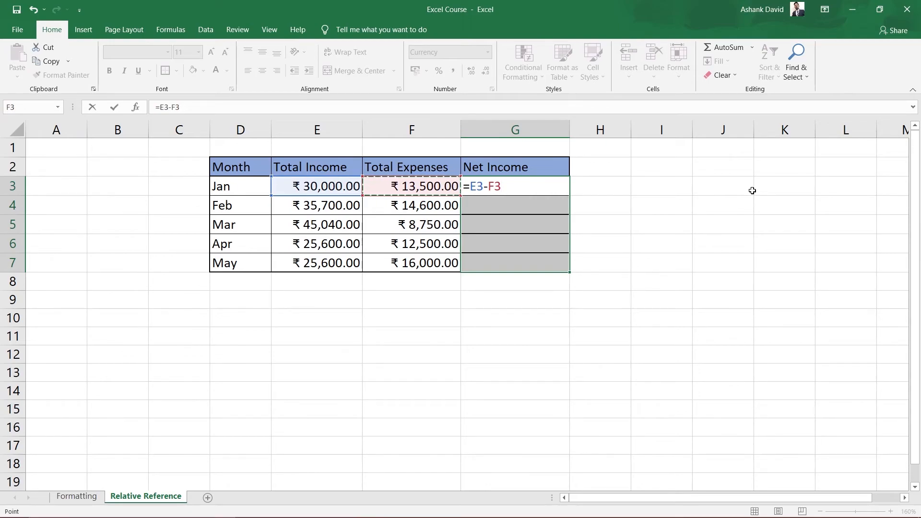
key("ctrl+Return")
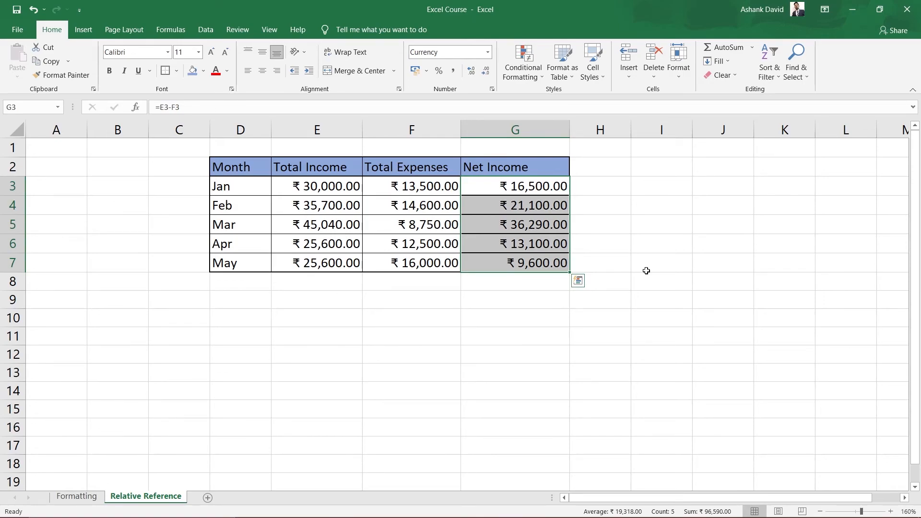
left_click(533, 187)
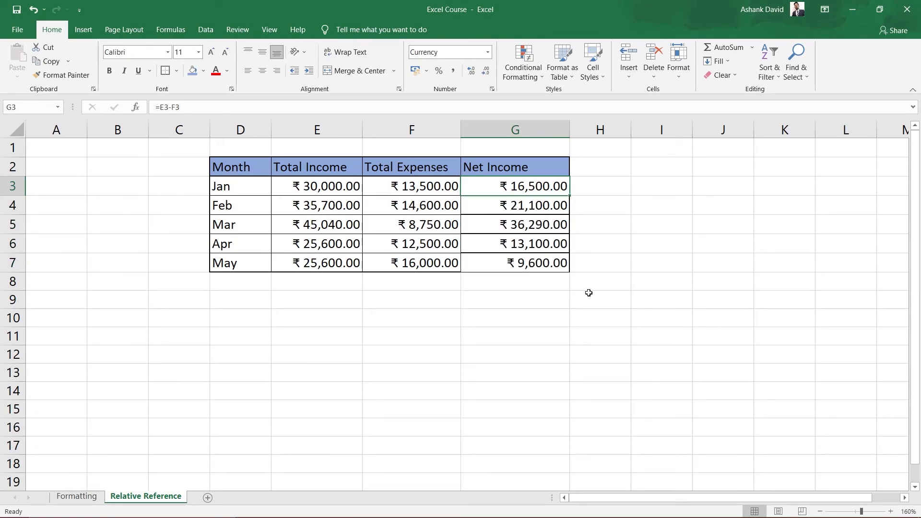